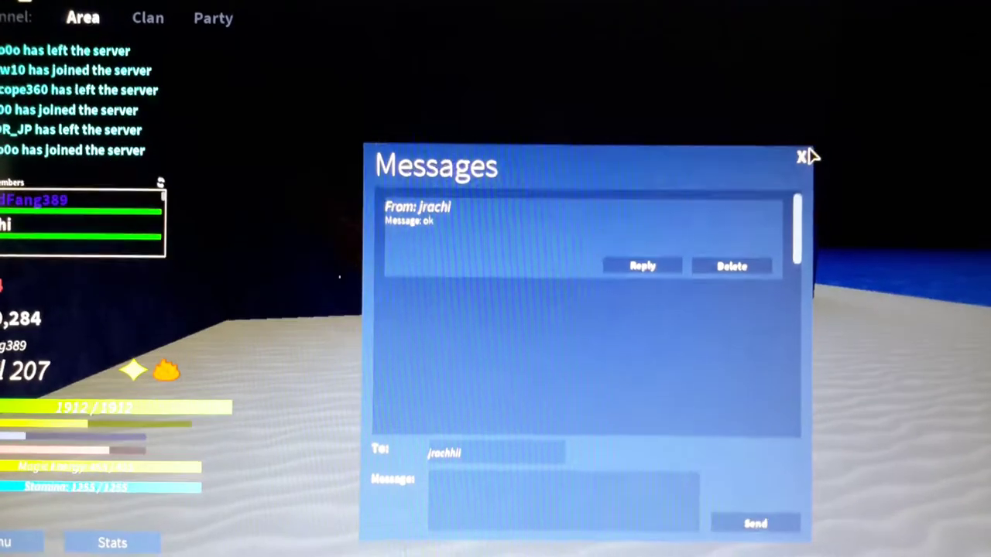
Close the Messages window after reading the friend's short reply.
left_click(805, 157)
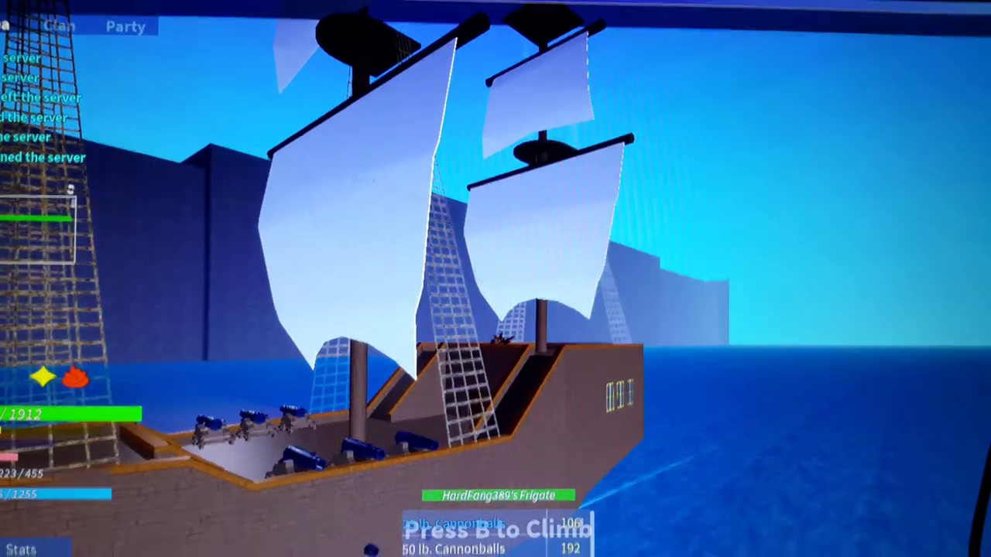
Open the in-game Menu with the M key.
key("m")
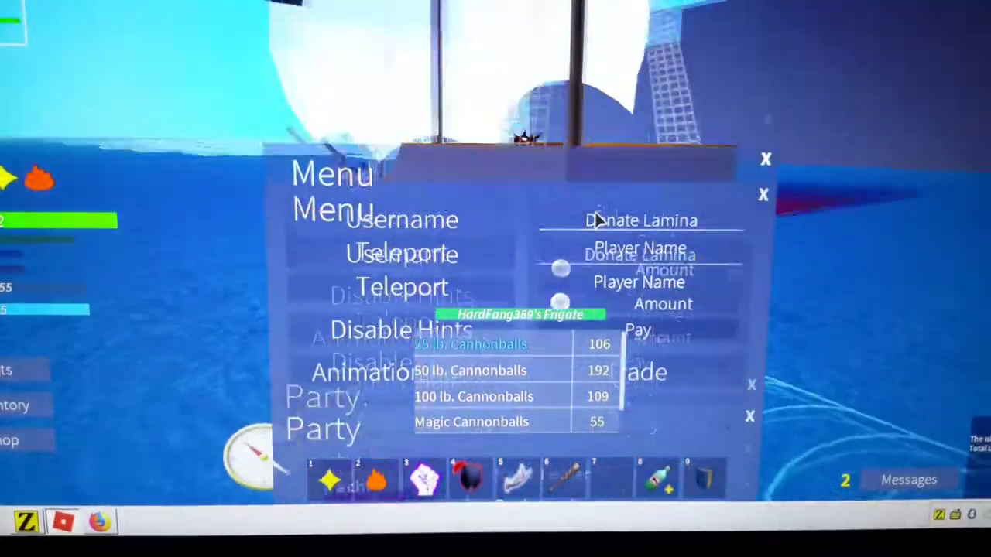
Check and dismiss the Party details, then orbit the camera behind the frigate's stern.
left_click(612, 263)
left_click(754, 124)
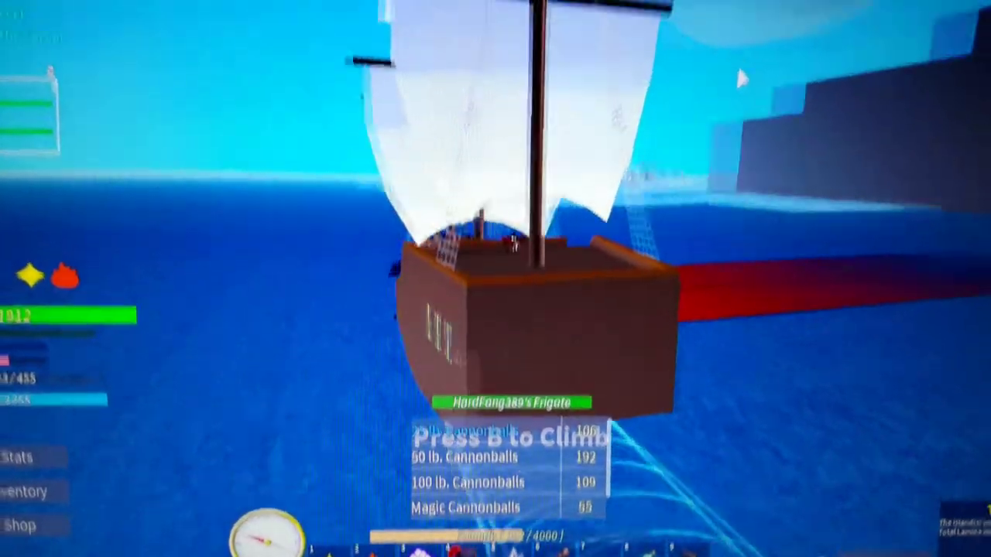
right_click(740, 77)
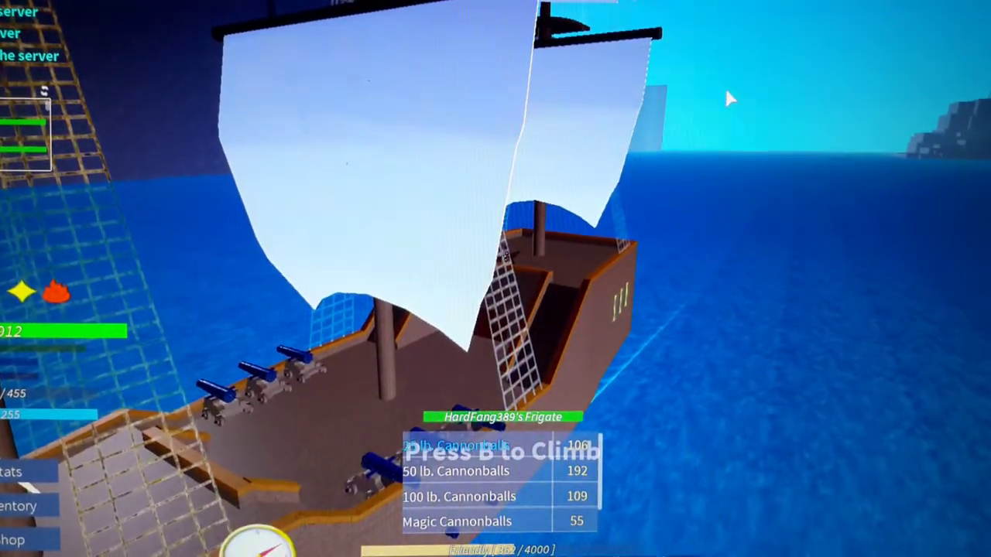
left_click_drag(724, 88, 542, 87)
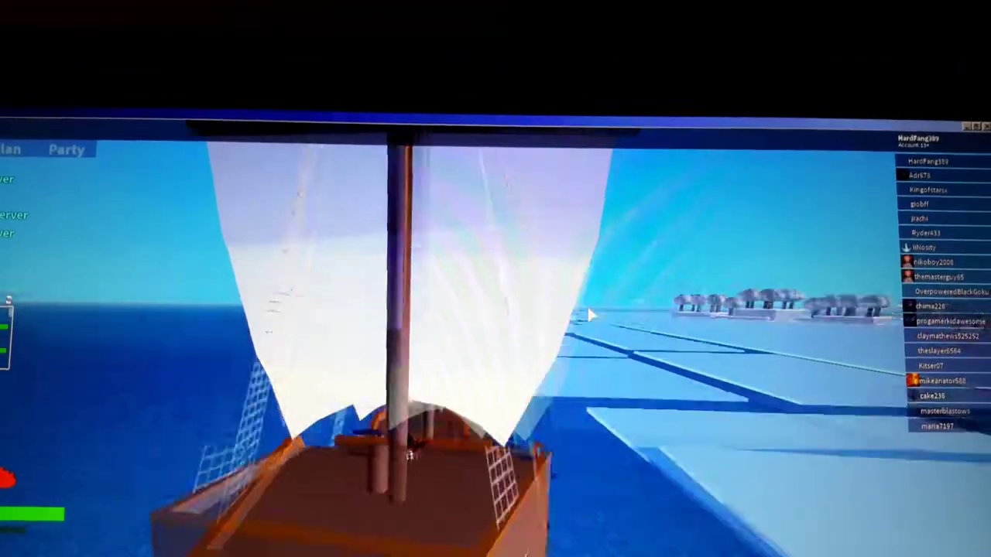
scroll(587, 304, "down", 5)
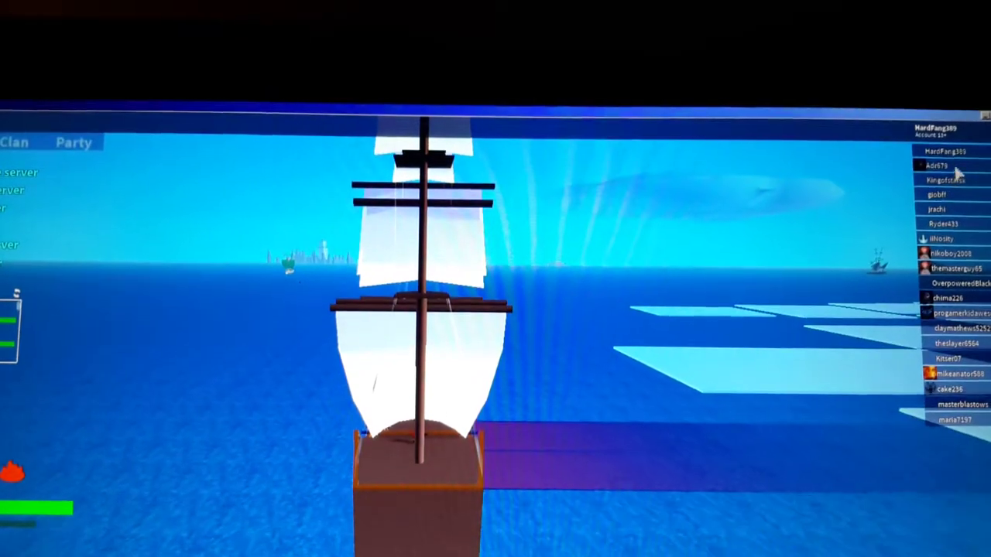
Bring up the options for another player in the leaderboard.
left_click(960, 166)
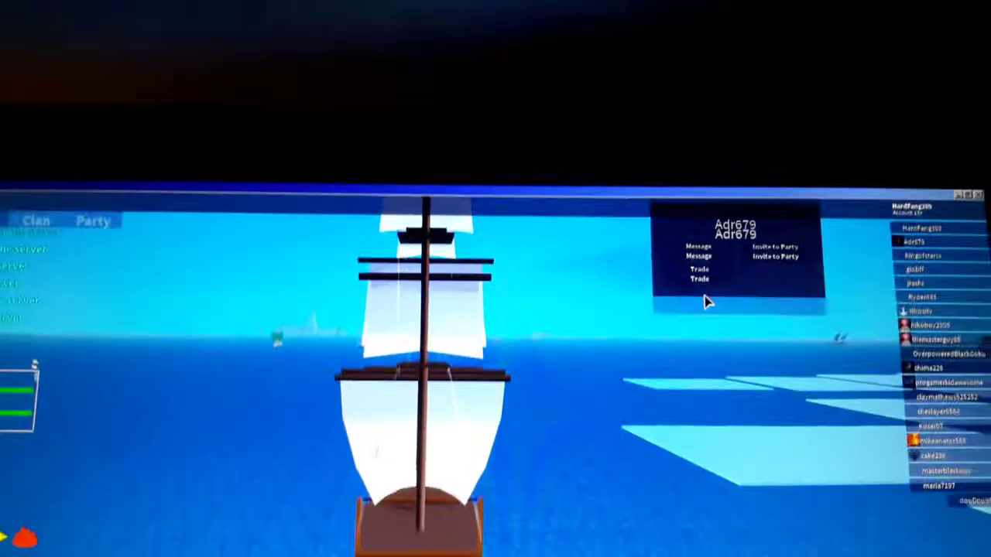
Start a trade with player Adr679.
left_click(713, 261)
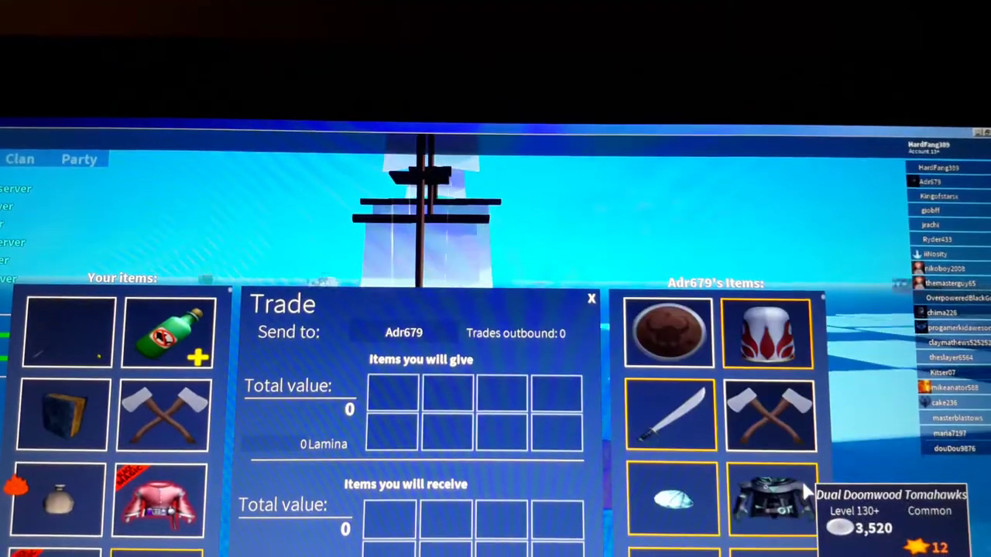
scroll(808, 489, "down", 1)
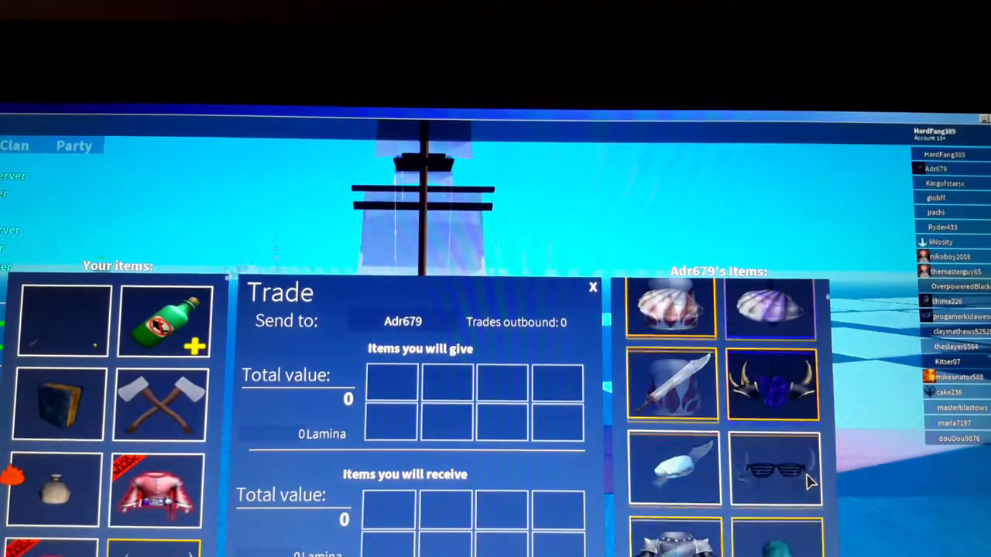
scroll(808, 480, "down", 2)
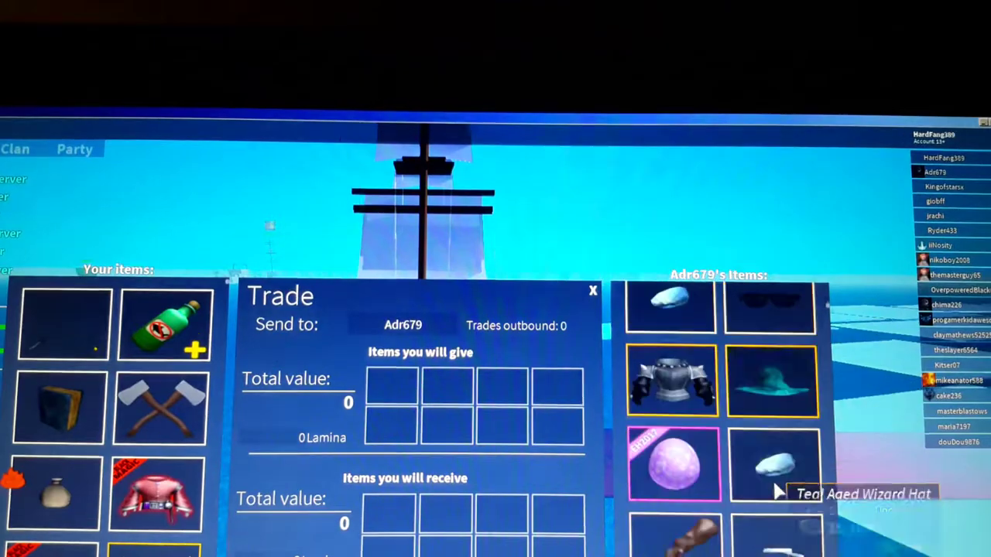
scroll(813, 463, "down", 2)
scroll(789, 480, "down", 2)
scroll(774, 510, "down", 2)
scroll(774, 503, "down", 2)
scroll(777, 495, "down", 2)
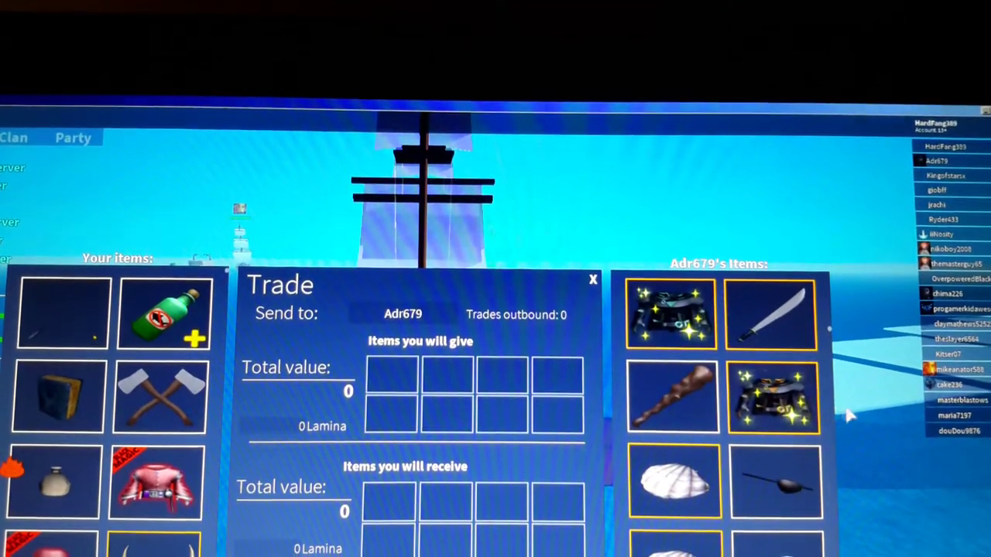
mouse_move(771, 394)
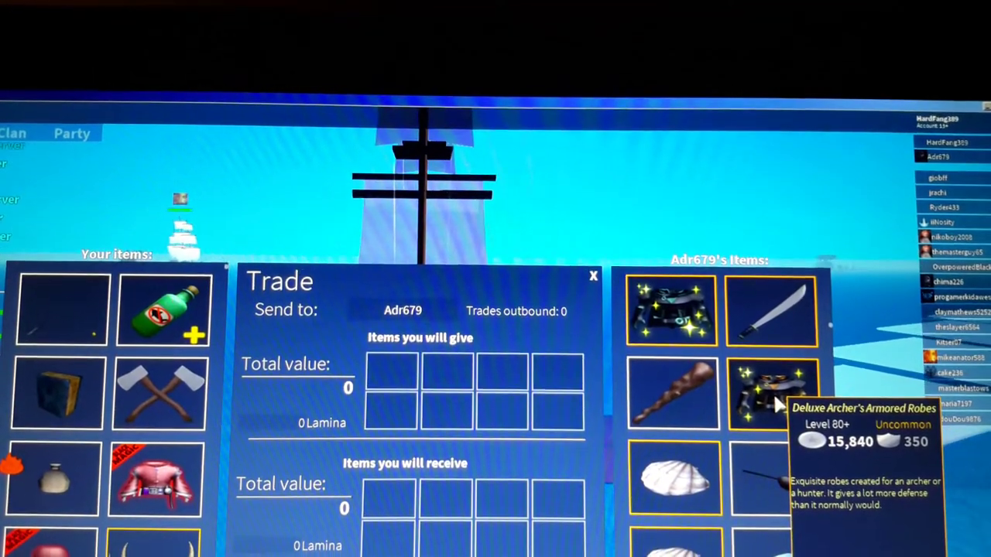
scroll(776, 402, "down", 3)
scroll(777, 398, "down", 3)
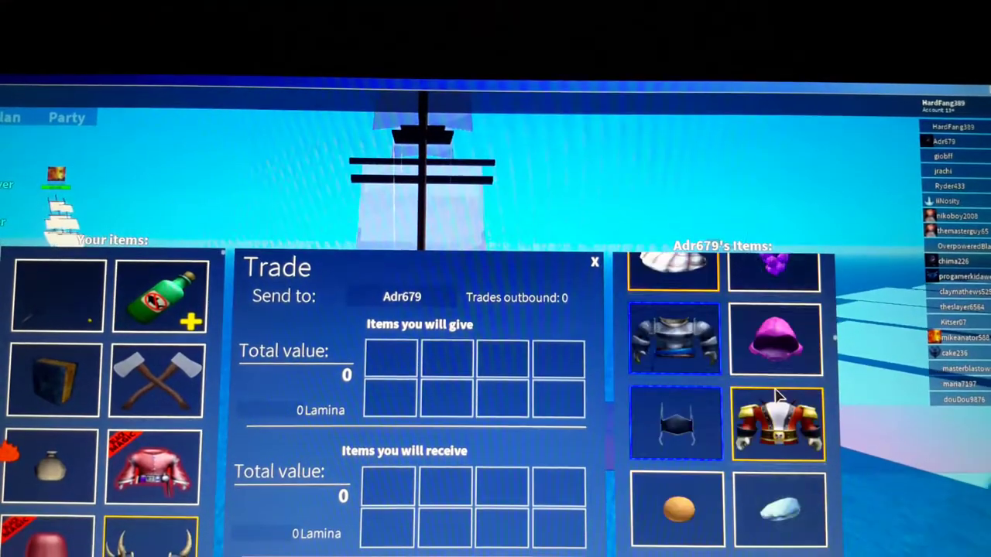
scroll(776, 406, "down", 3)
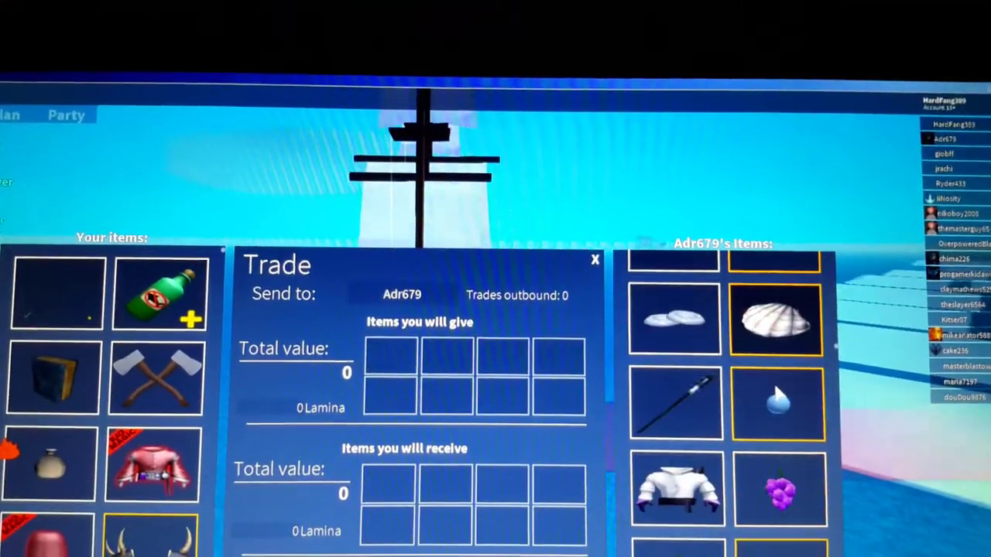